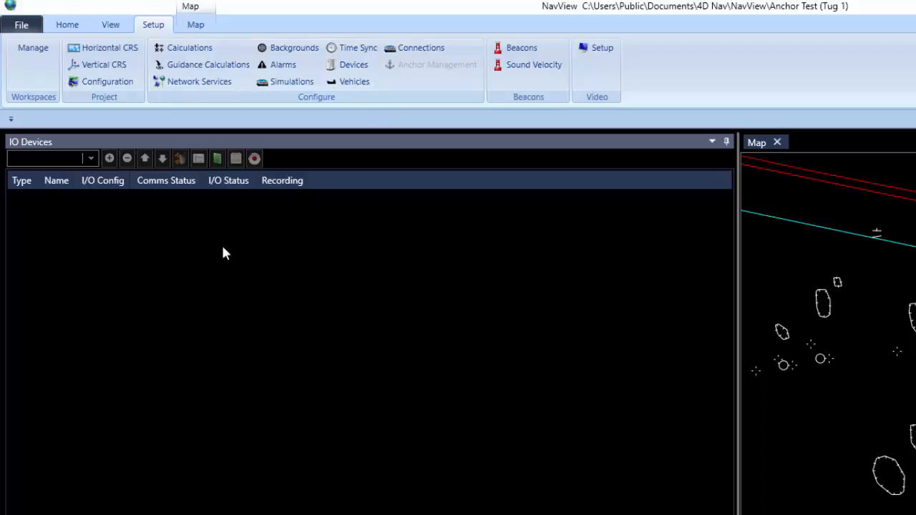
Add a Serial Radio Telemetry device using a serial connection on COM31 at 9600 baud, 8 data bits, no parity and 1 stop bit
click(95, 160)
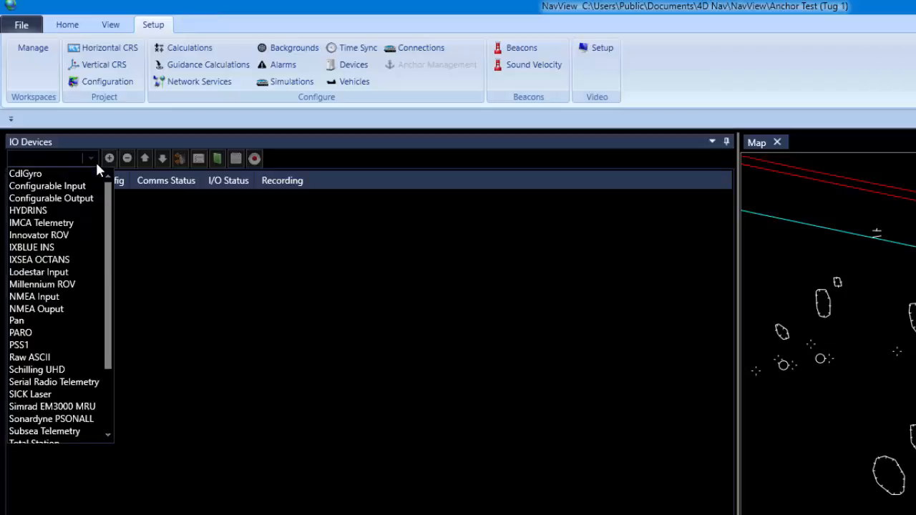
click(57, 384)
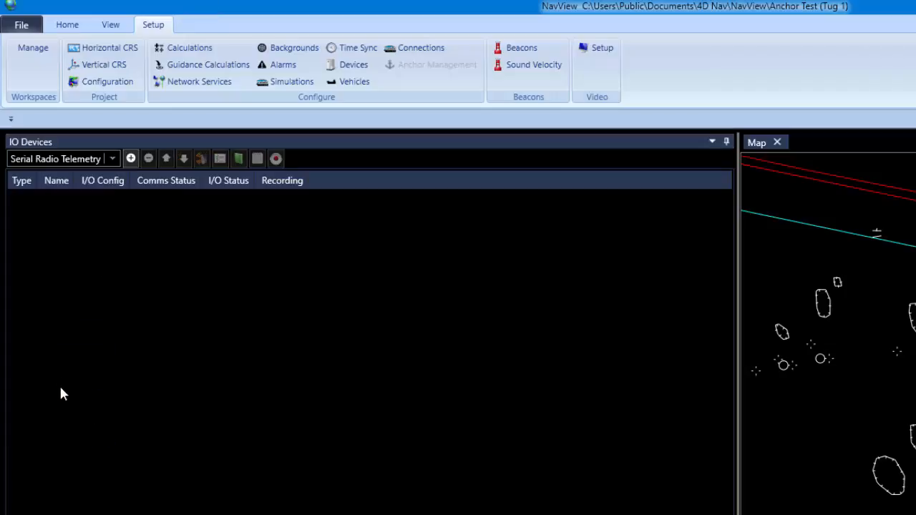
click(130, 158)
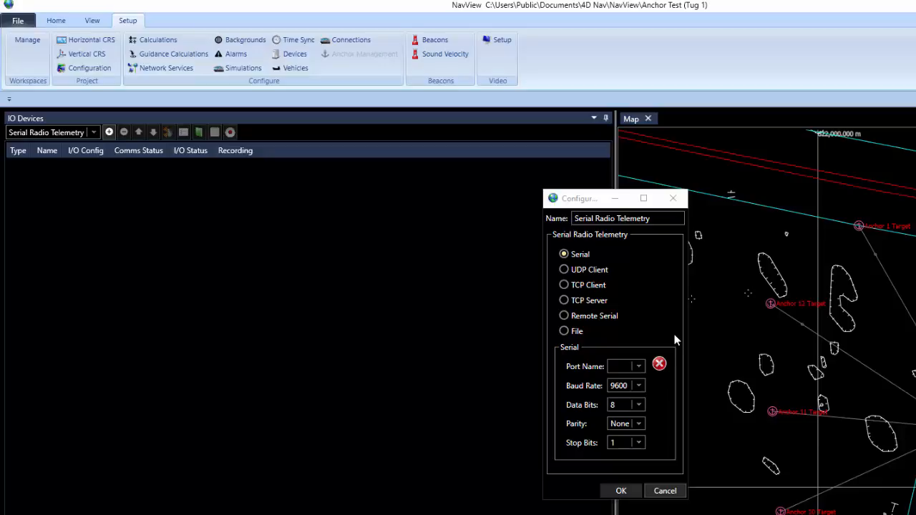
click(577, 254)
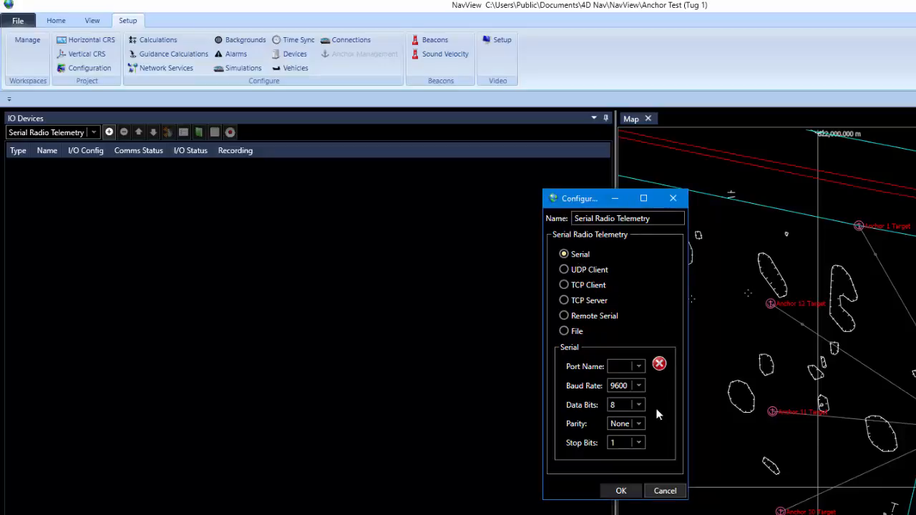
click(629, 370)
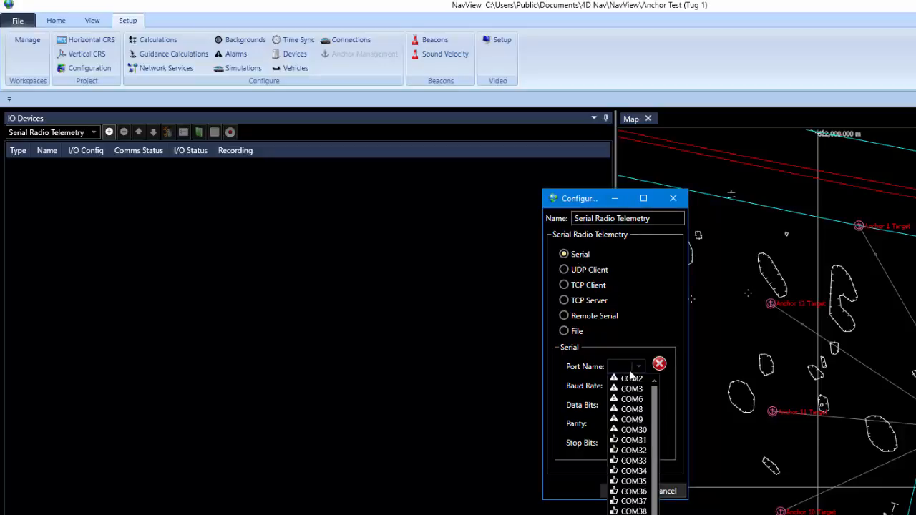
click(637, 440)
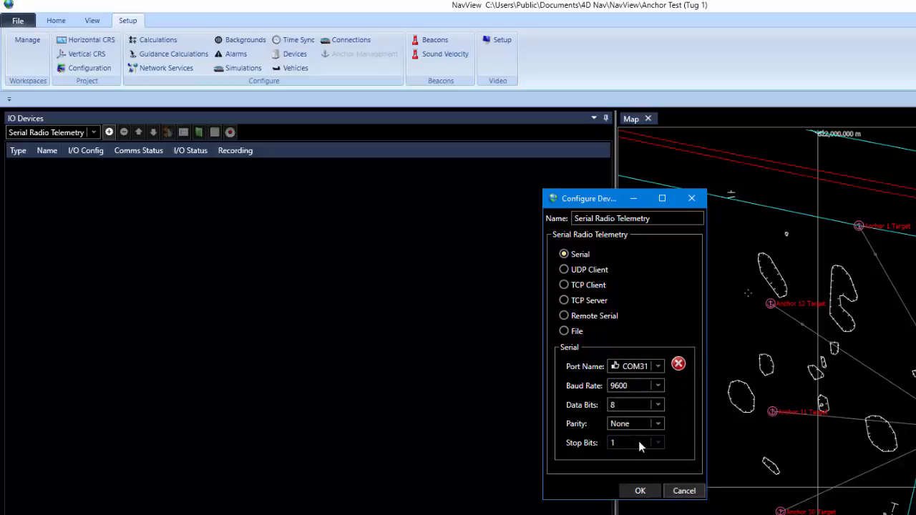
click(640, 491)
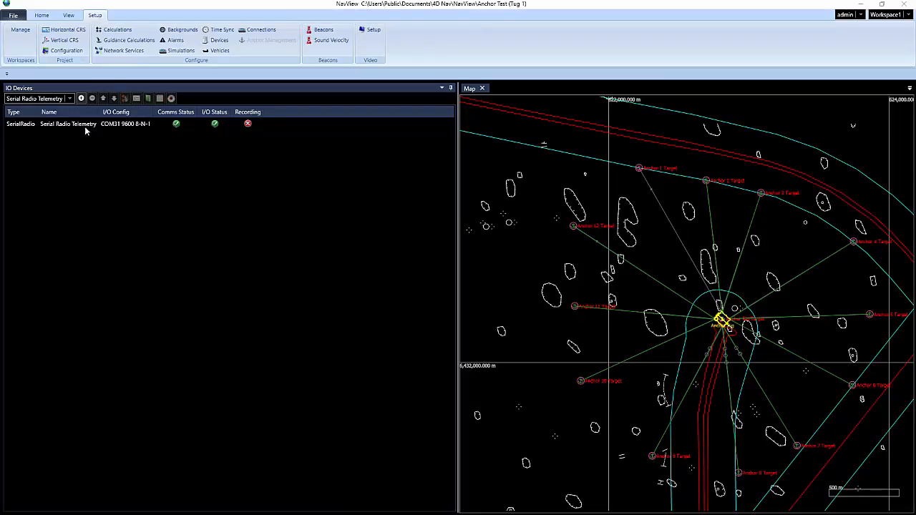
Accept the Serial Radio Telemetry device's settings with this station as remote, and close the IO Devices window
click(85, 126)
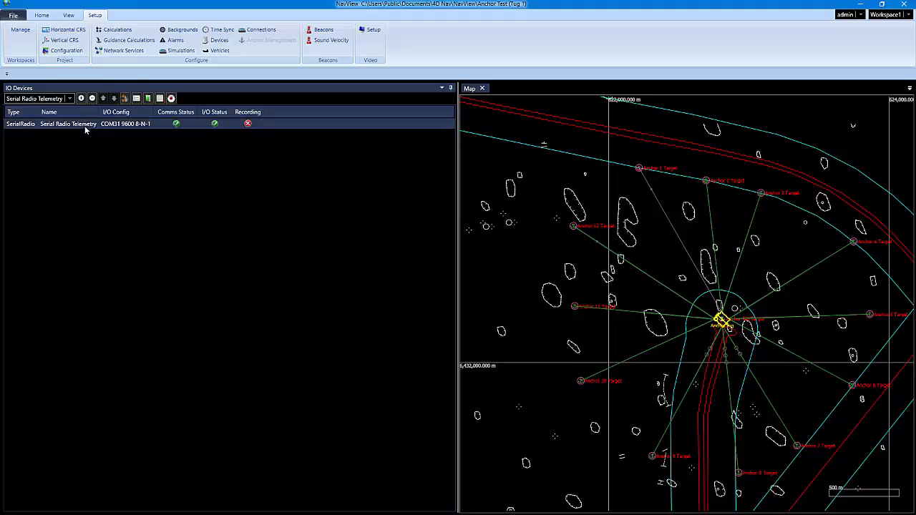
right_click(84, 126)
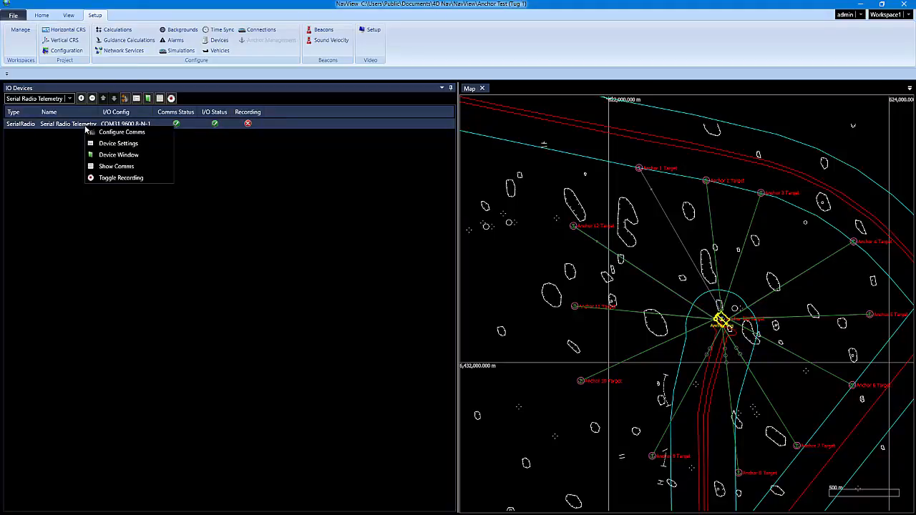
click(104, 144)
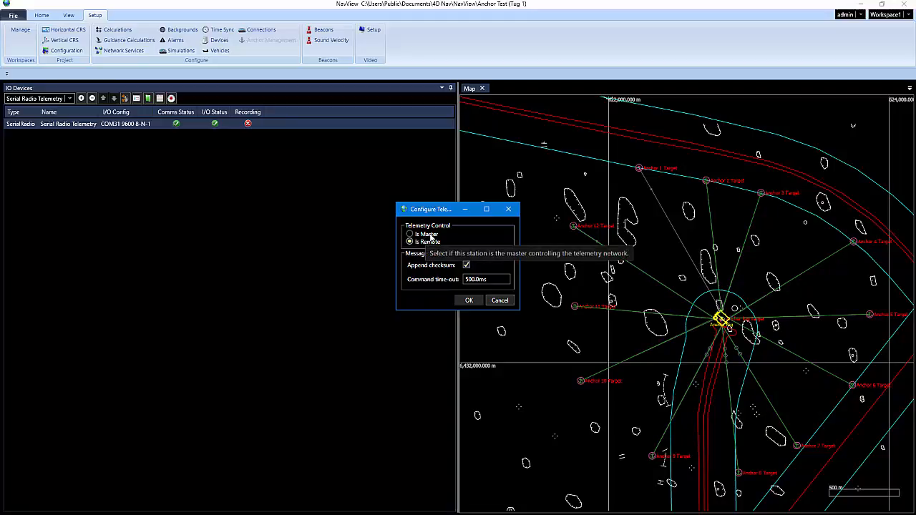
click(469, 300)
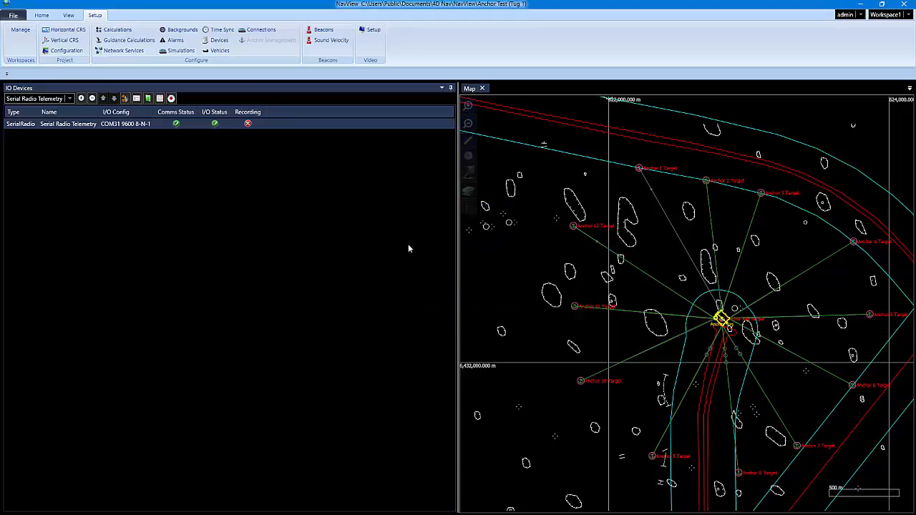
click(442, 87)
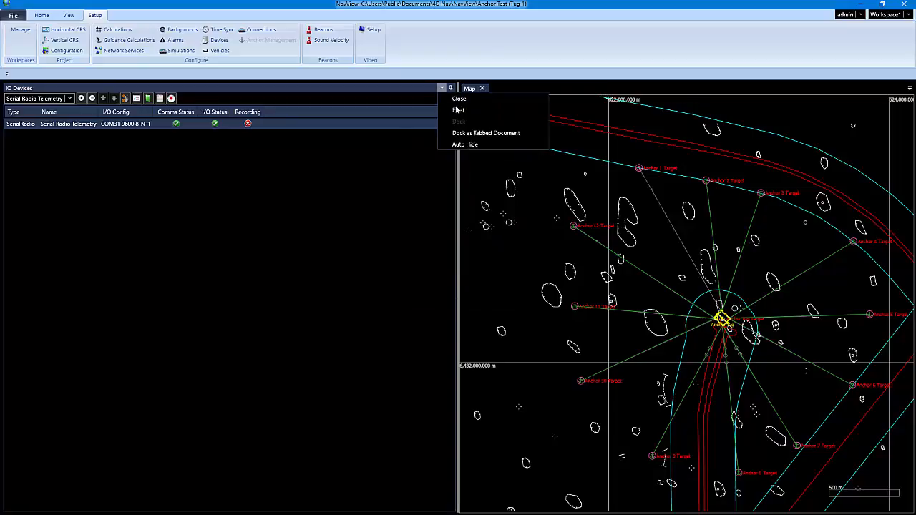
click(457, 100)
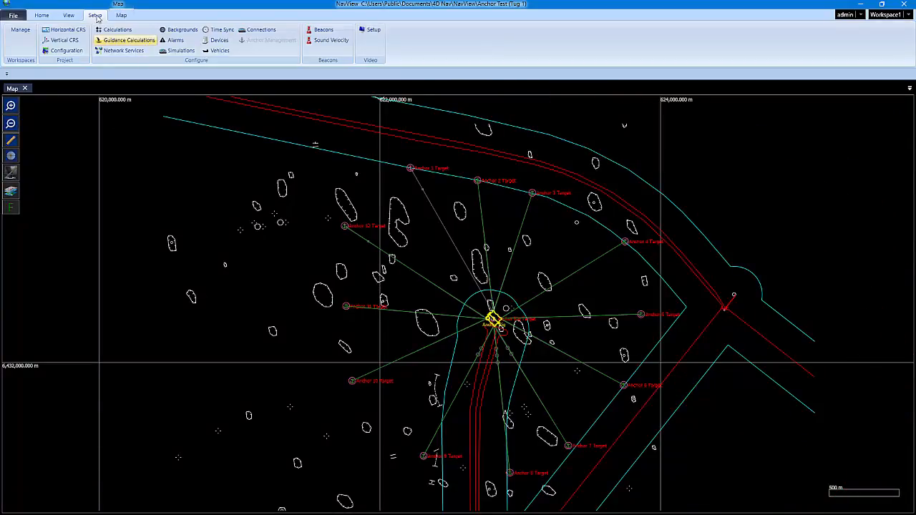
Start a new vehicle in the vehicle configuration, named Tug 1 and coloured Spring Green
click(219, 53)
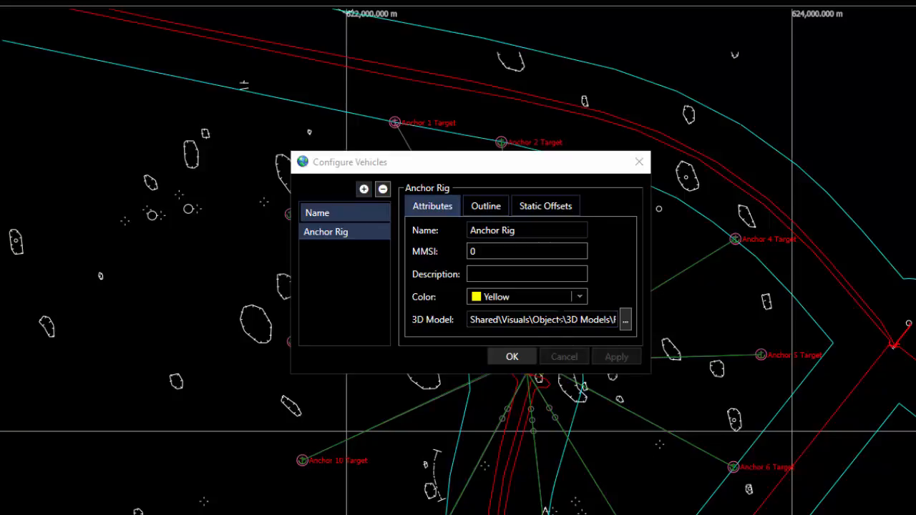
click(364, 190)
drag(7, 2, 454, 172)
double_click(424, 240)
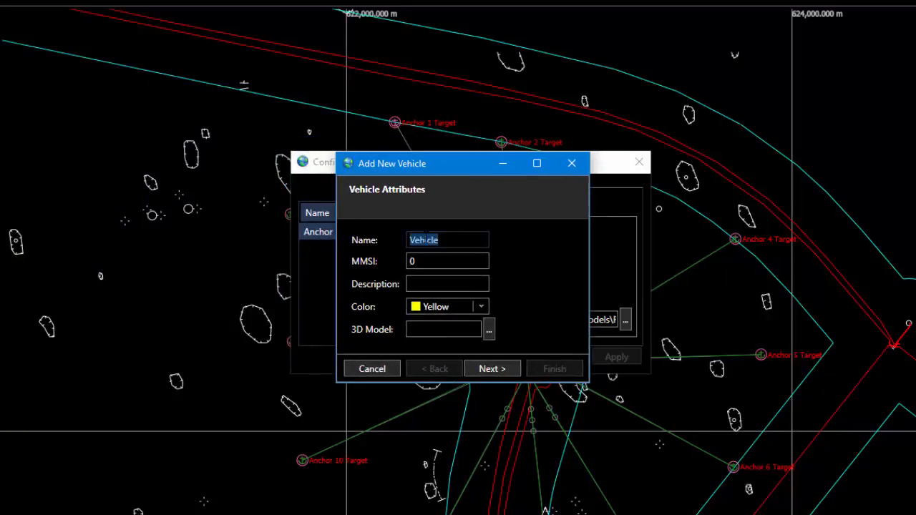
text(Tug 1)
click(454, 304)
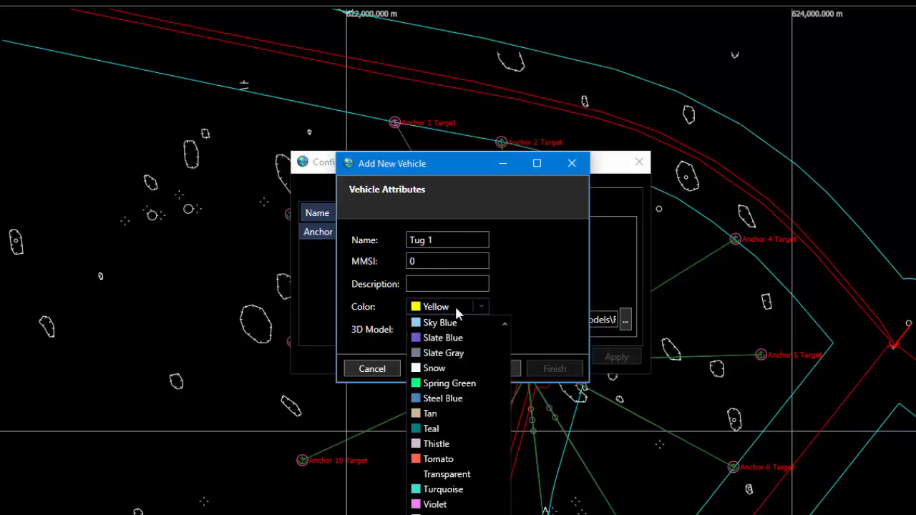
click(444, 384)
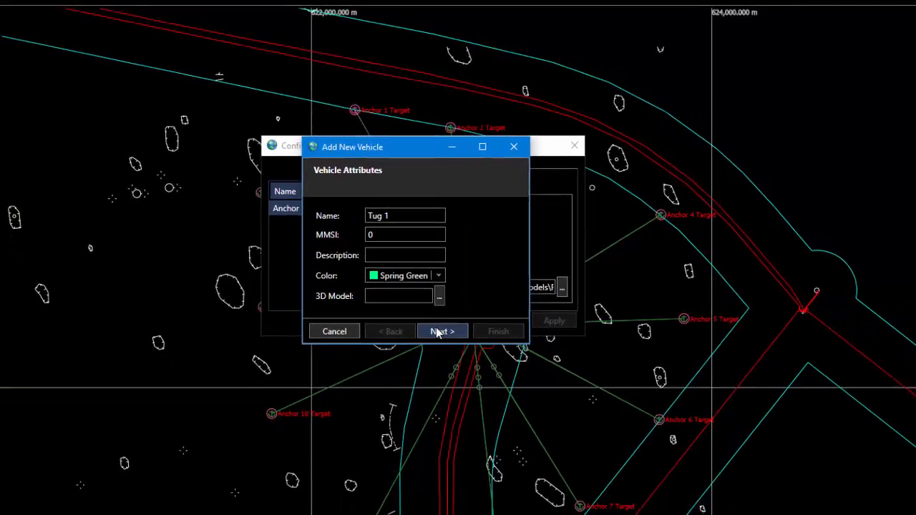
click(442, 333)
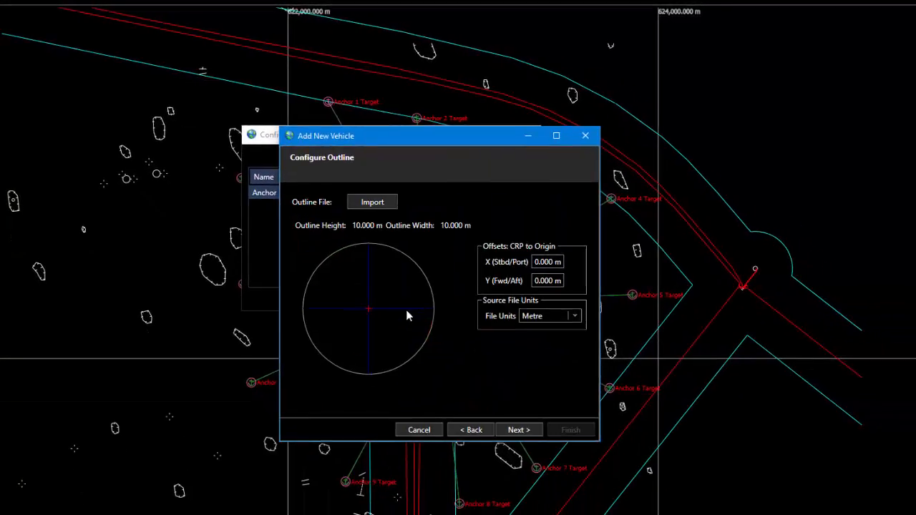
Import Tug.dwg as the outline of the new vehicle, keeping zero offsets and metres as file units
click(382, 206)
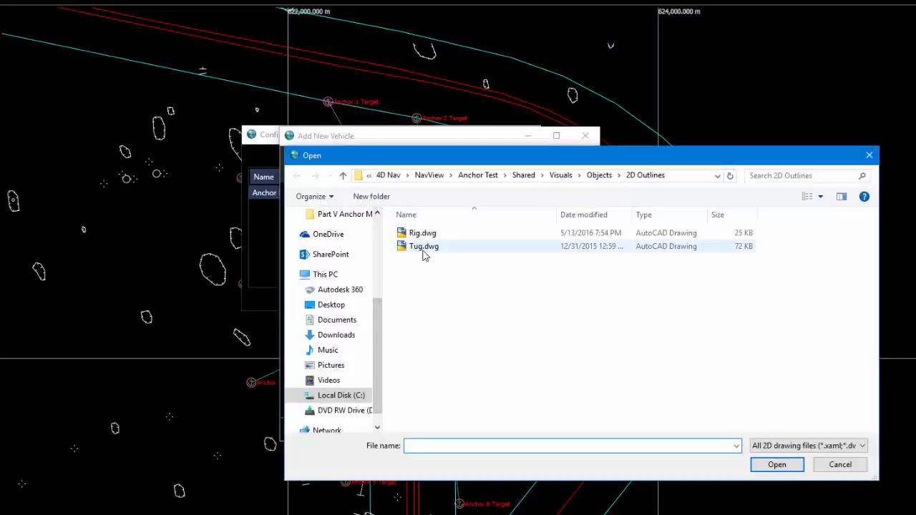
click(424, 252)
click(777, 464)
click(420, 223)
click(405, 247)
click(374, 241)
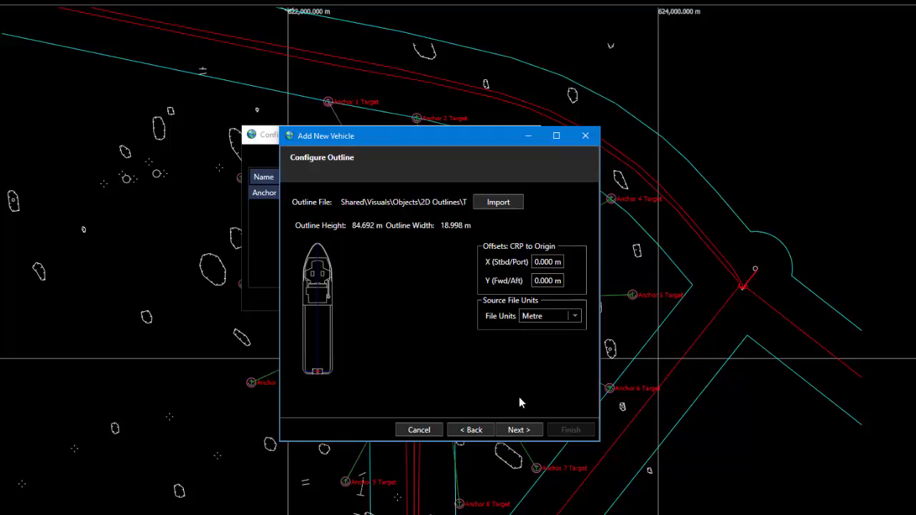
click(519, 429)
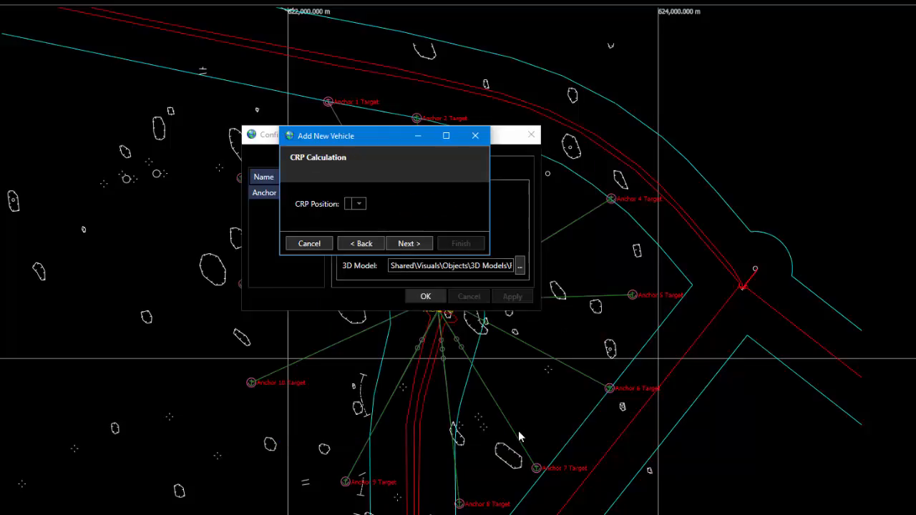
Add a new Rigid Body calculation for the vehicle's CRP position and finish creating it with the default offset location
click(358, 204)
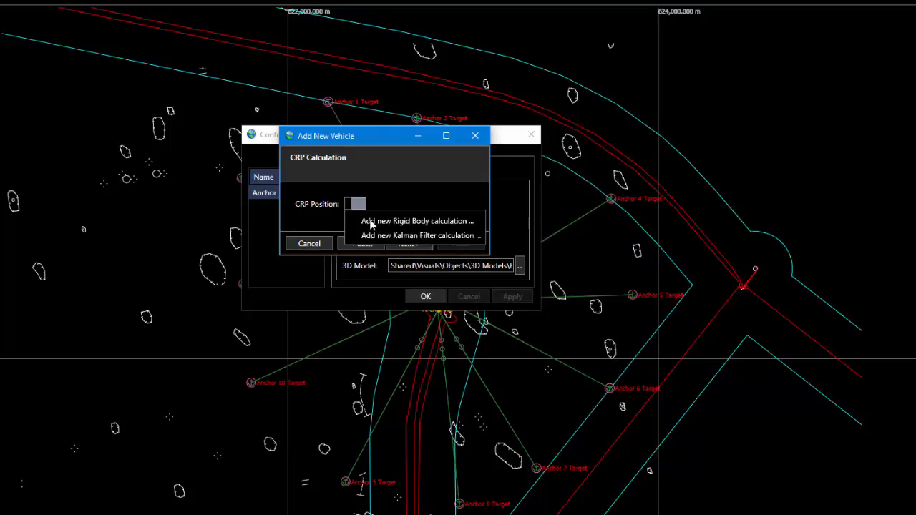
click(371, 224)
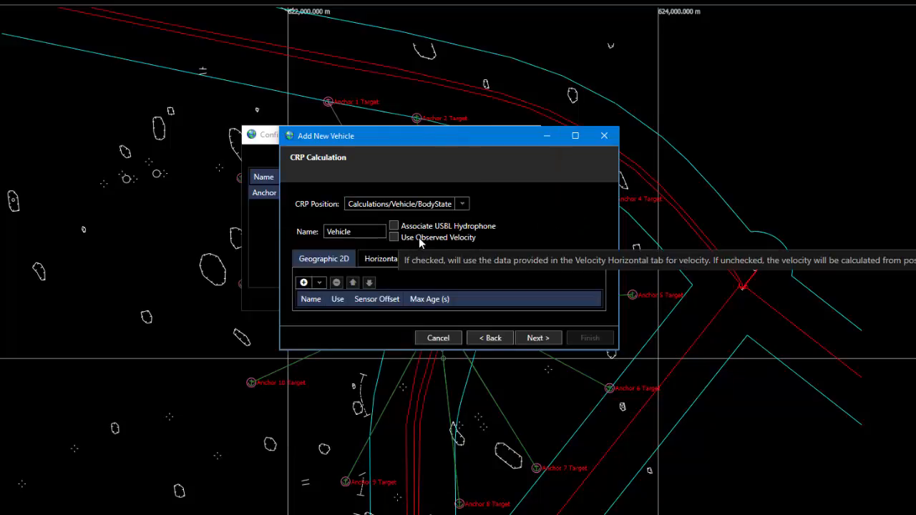
click(540, 346)
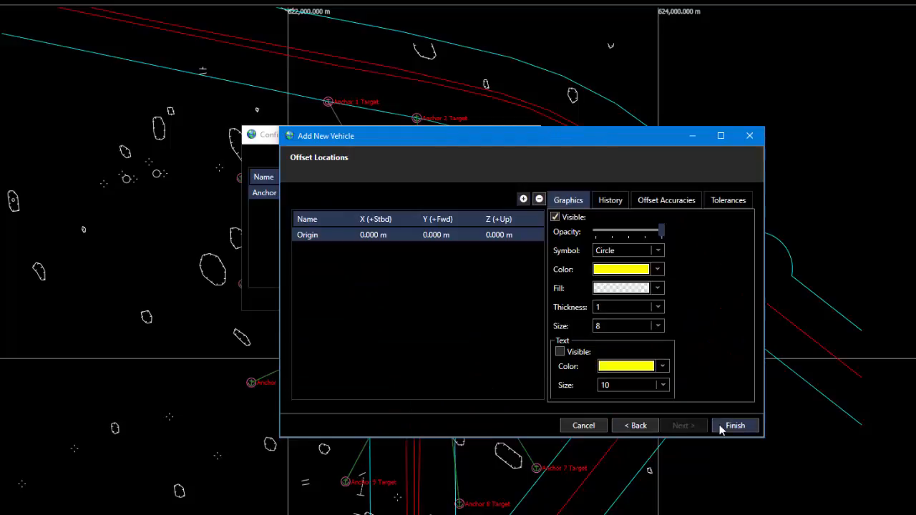
click(721, 428)
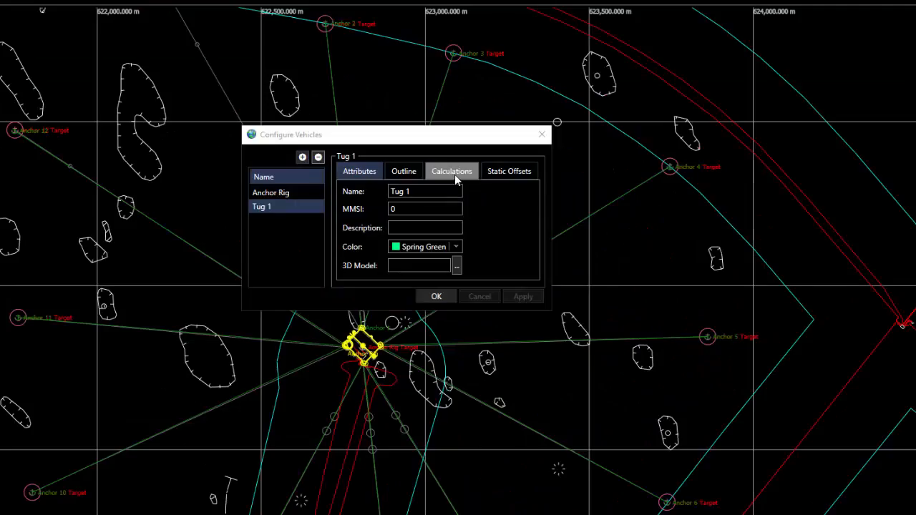
Add the Simulated Route Tracking Geographic2DObservation to Tug 1's Geographic 2D calculation and apply it
click(455, 175)
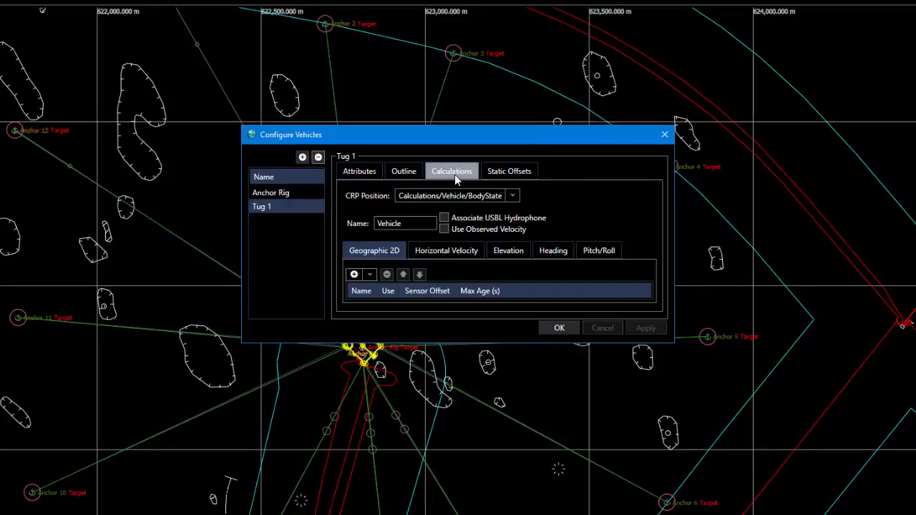
click(370, 275)
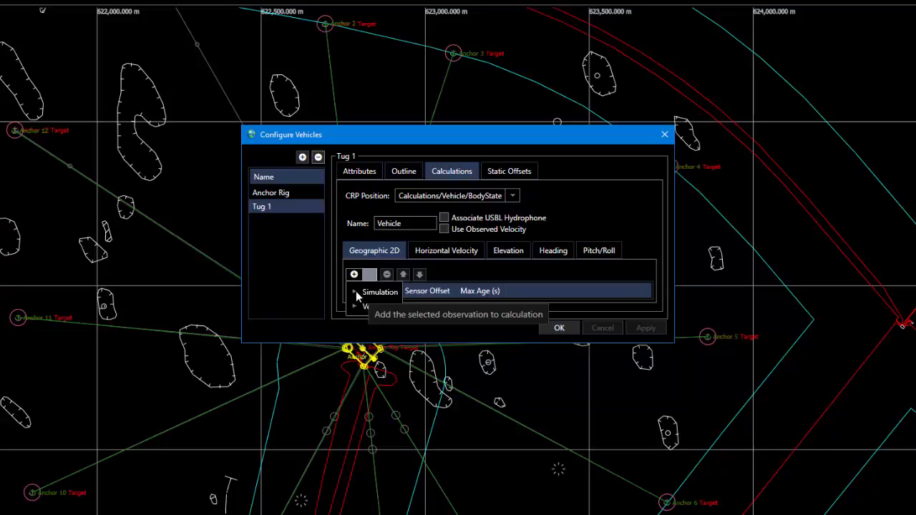
click(355, 290)
click(366, 307)
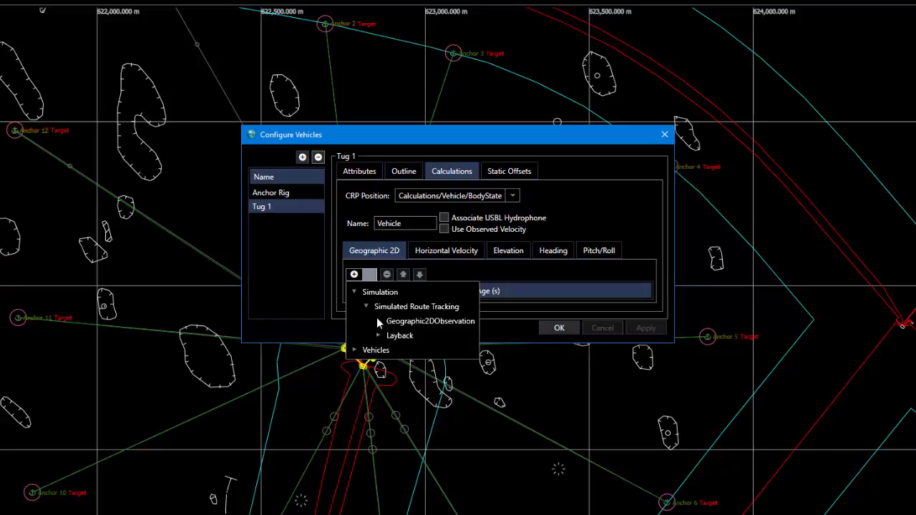
click(415, 322)
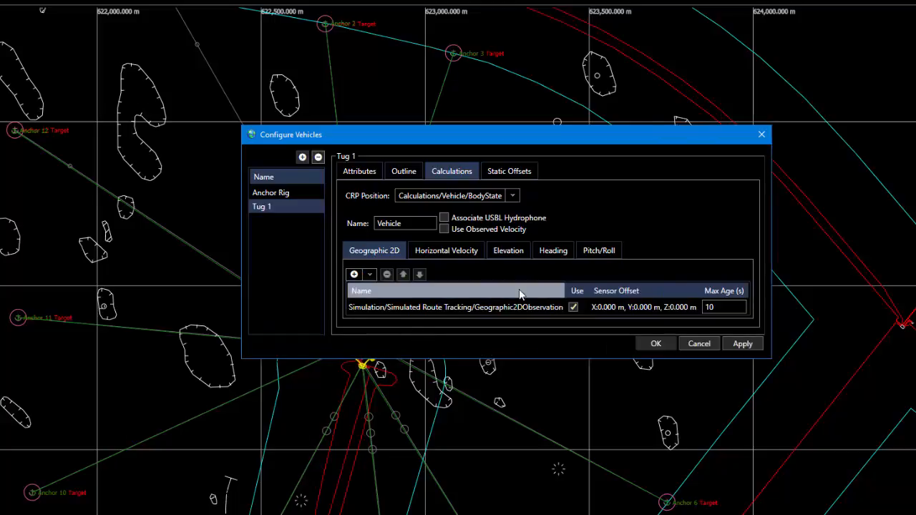
click(754, 345)
Add the Simulated Route Tracking HeadingObservation to Tug 1's Heading calculation and apply it
click(566, 253)
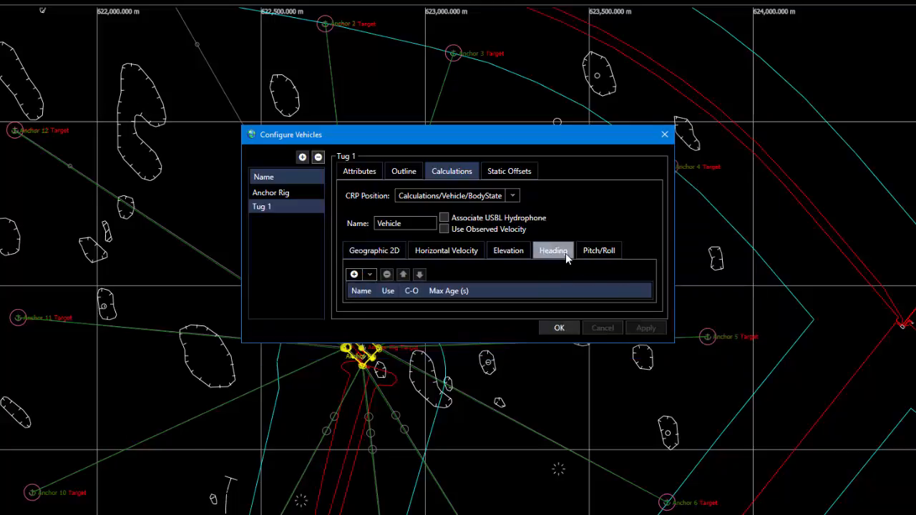
click(372, 275)
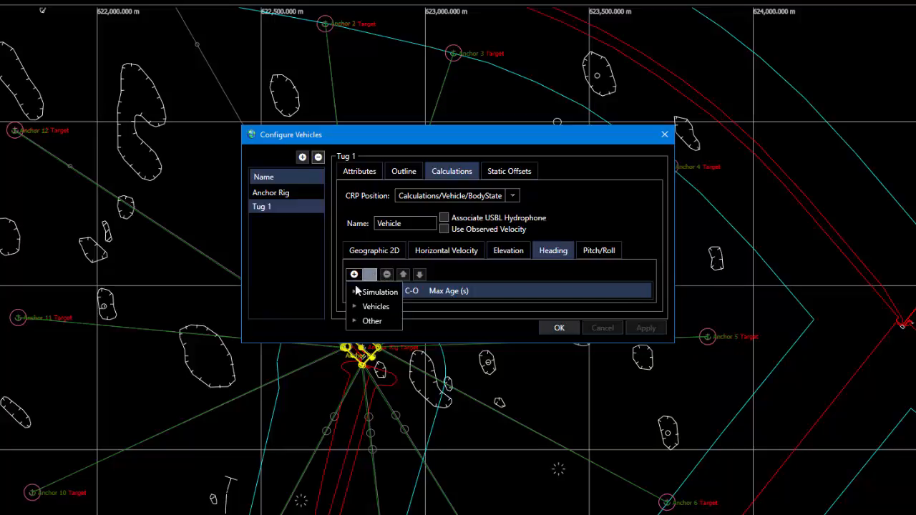
click(353, 292)
click(366, 306)
click(393, 322)
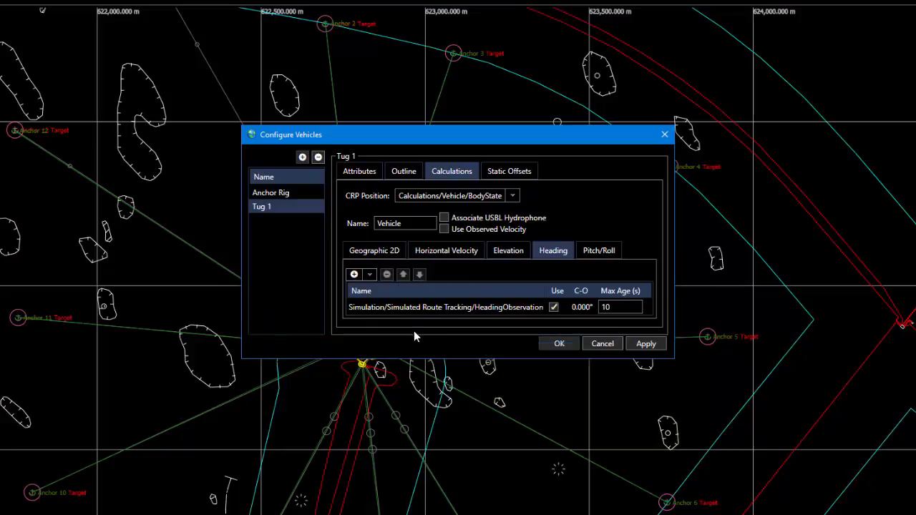
click(648, 348)
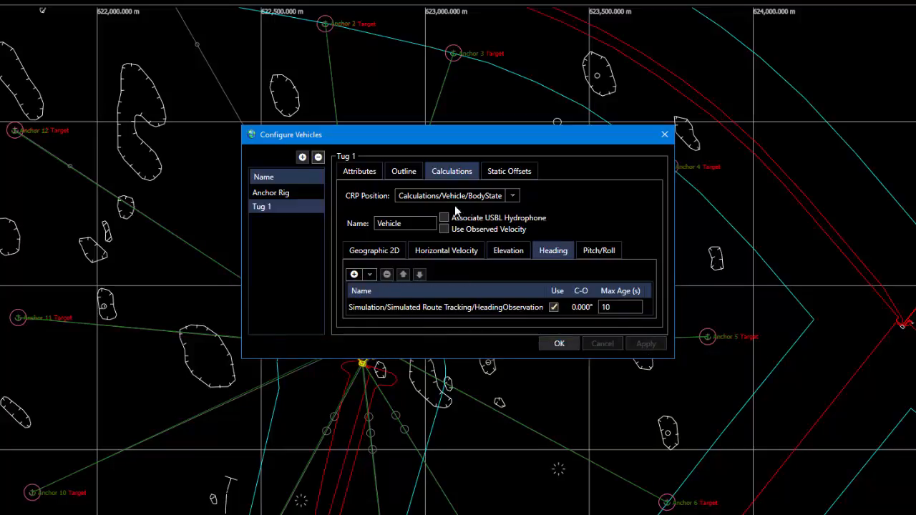
Review Tug 1's static offsets before closing the vehicle configuration, and examine the tug on the map
click(492, 177)
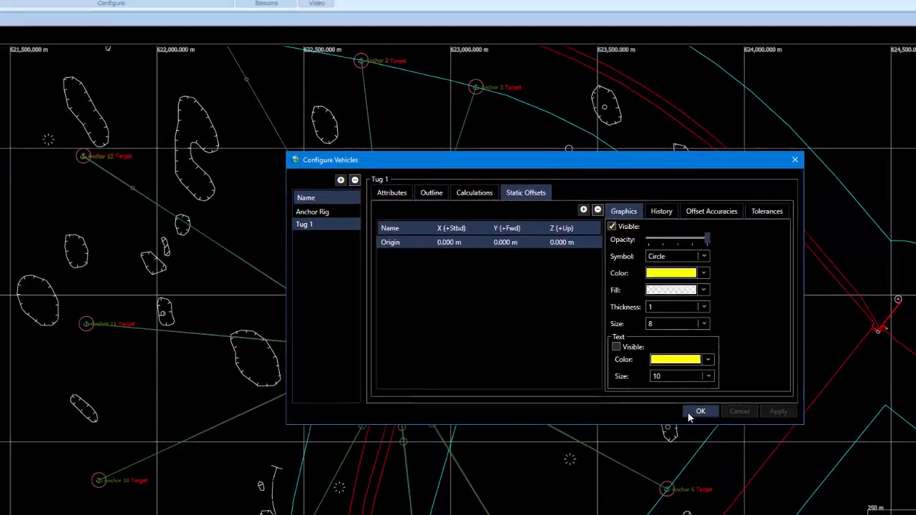
click(691, 414)
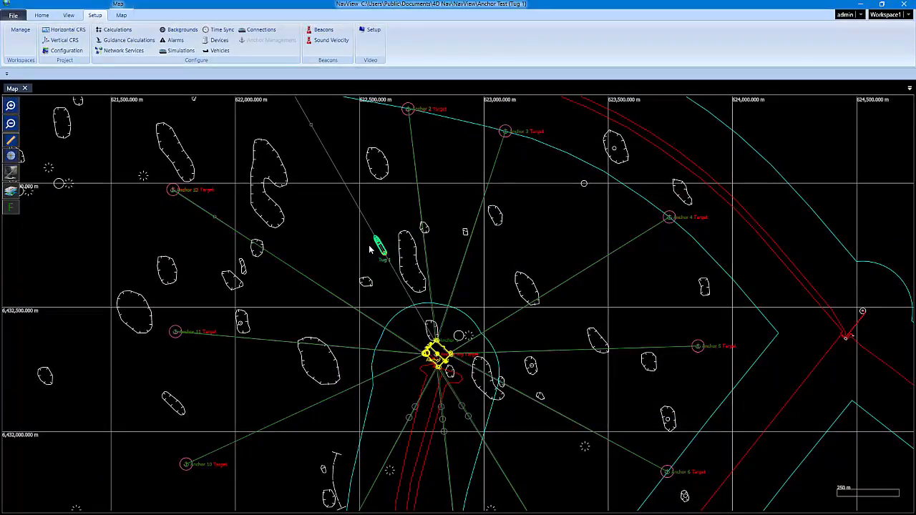
scroll(383, 252, up, 4)
scroll(382, 252, up, 3)
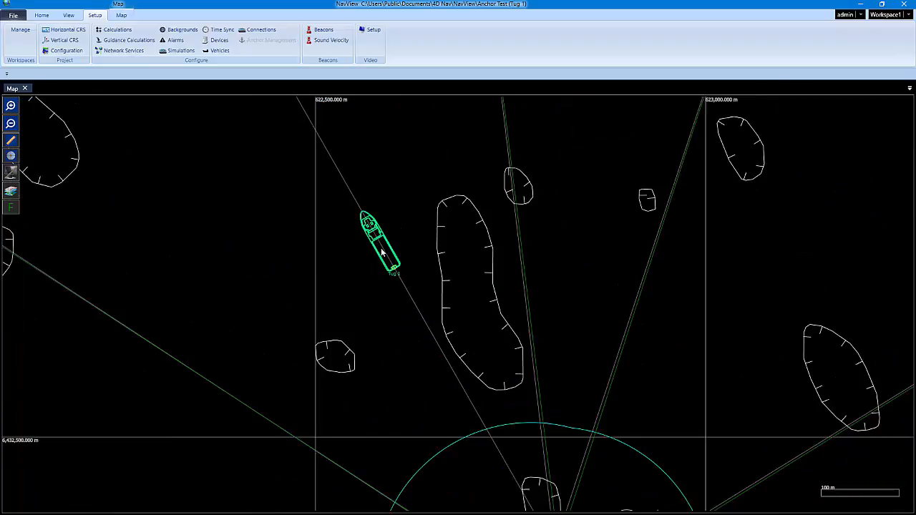
scroll(382, 252, down, 4)
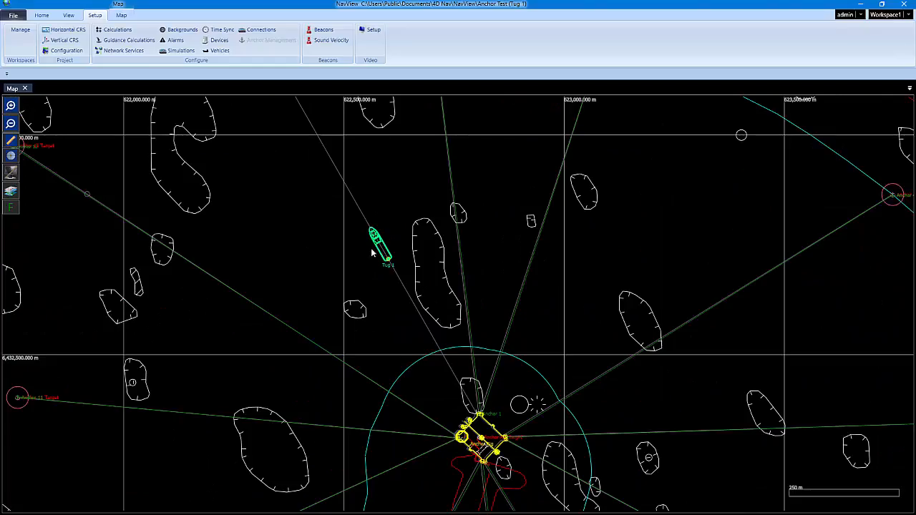